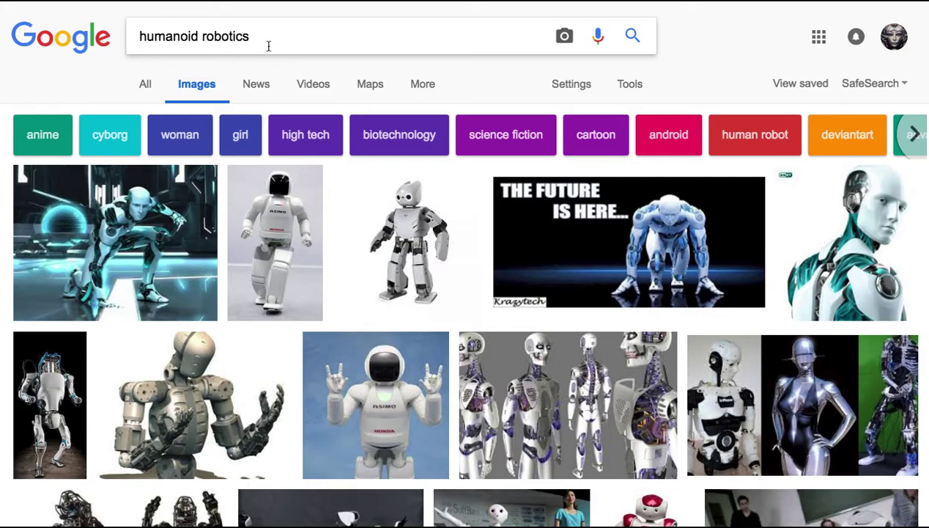
# Step: Look through the image results for humanoid robotics
pyautogui.scroll(-10, 234, 50)
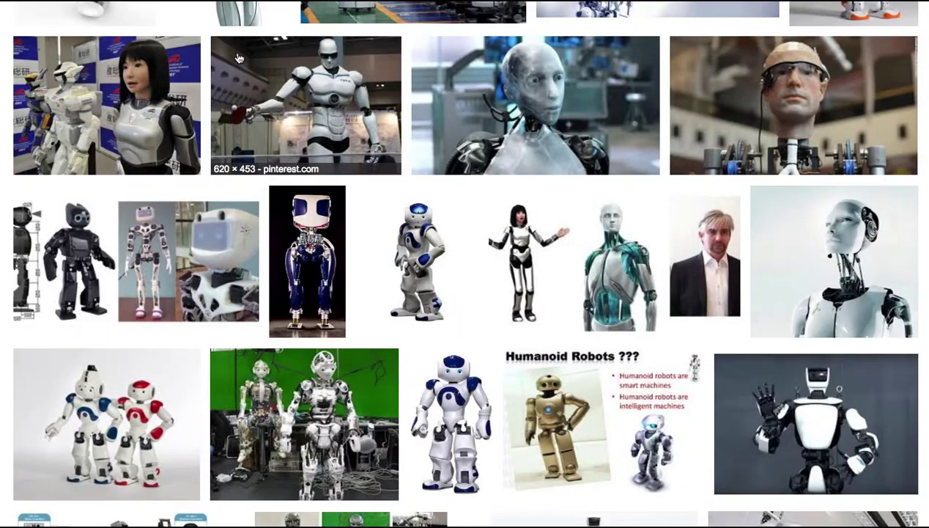
pyautogui.scroll(2, 237, 58)
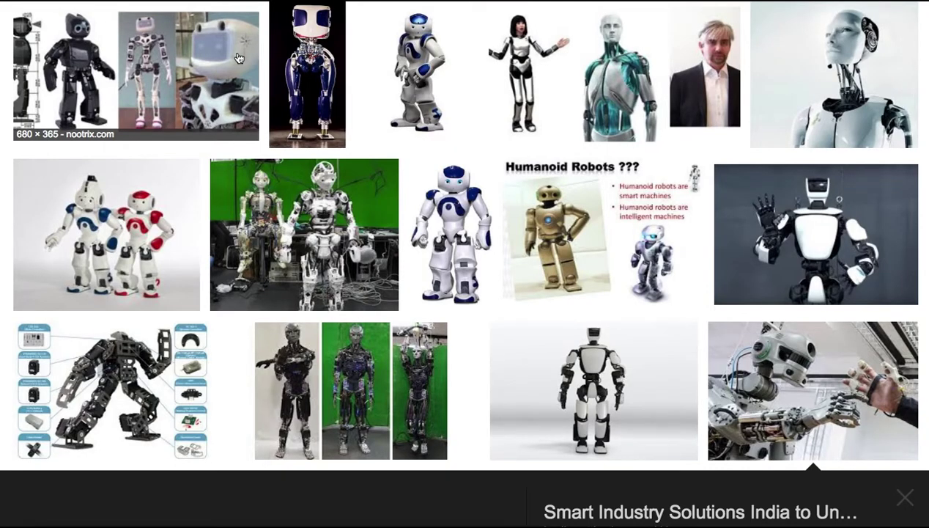
pyautogui.scroll(-4, 237, 58)
pyautogui.scroll(15, 238, 58)
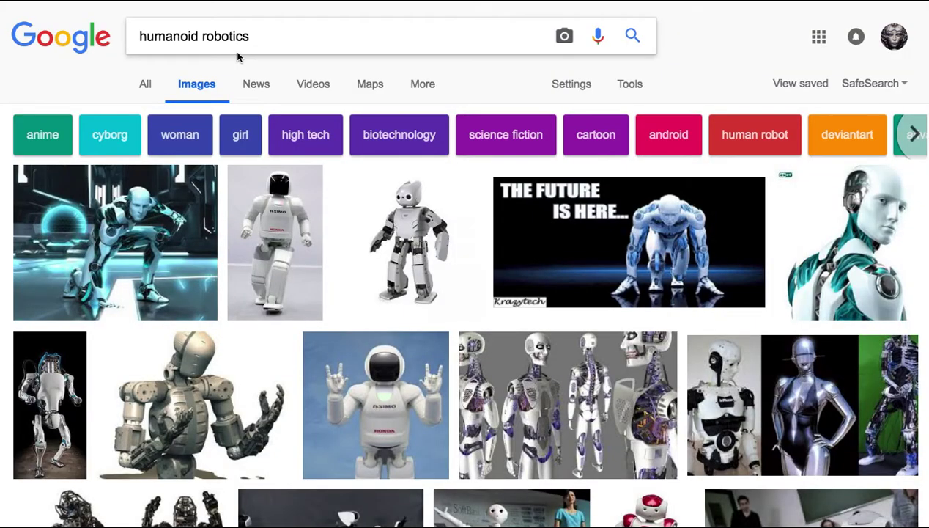
pyautogui.scroll(-10, 237, 58)
pyautogui.scroll(10, 220, 44)
# Step: Search the images for "unmanned aerial vehicle"
pyautogui.tripleClick(219, 38)
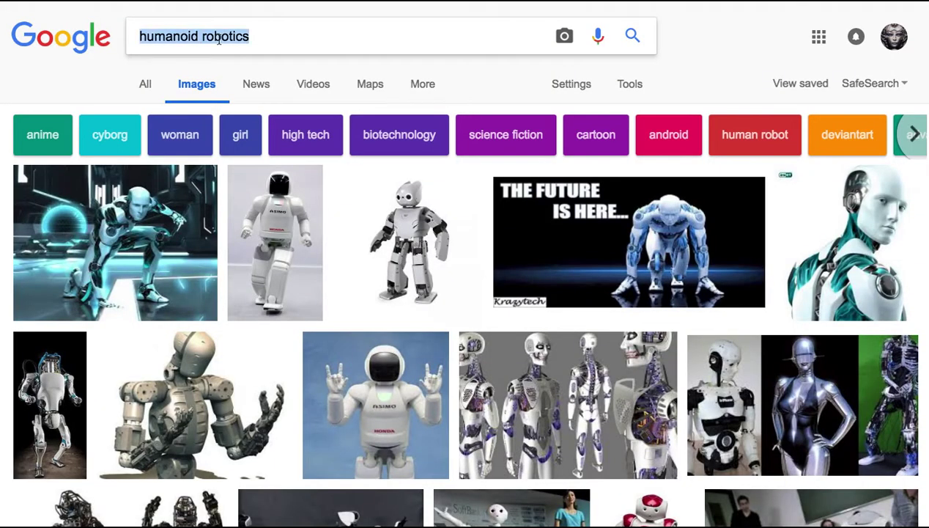
pyautogui.write('unmm')
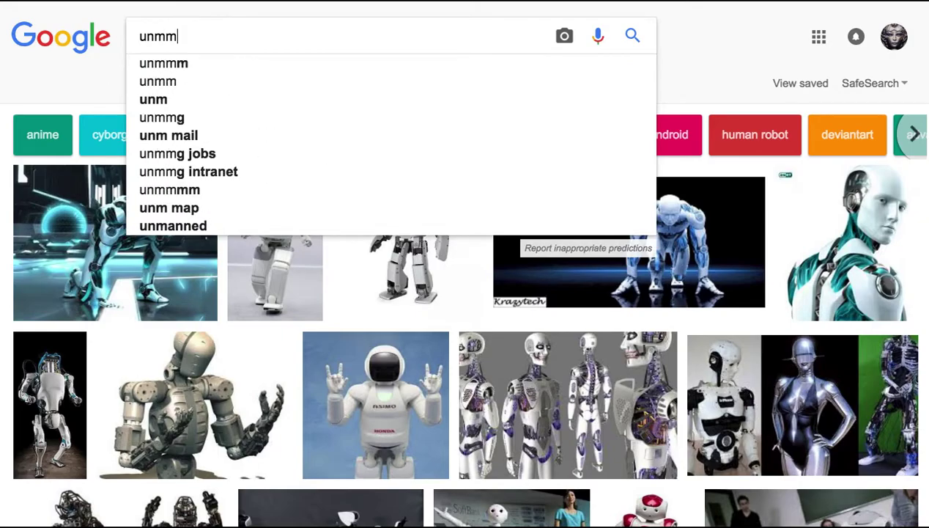
pyautogui.press('BackSpace')
pyautogui.write('anned')
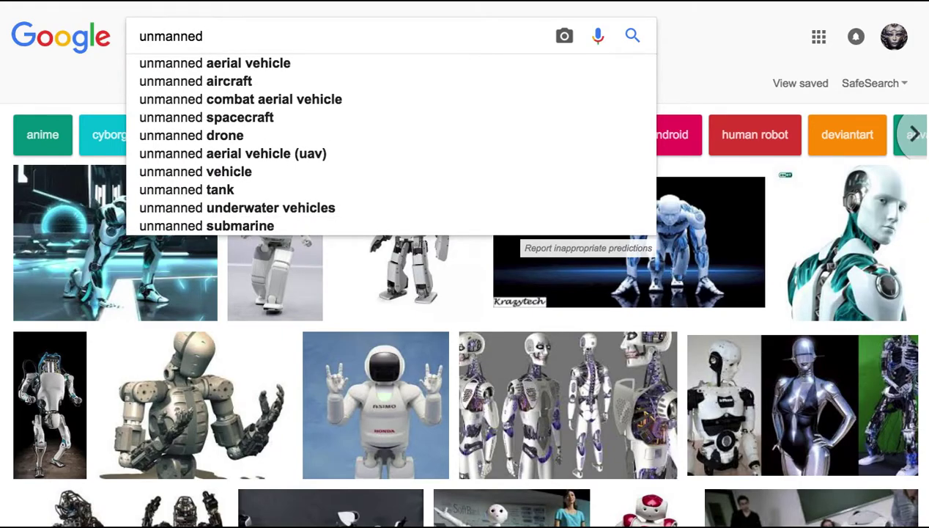
pyautogui.press('Down')
pyautogui.press('Return')
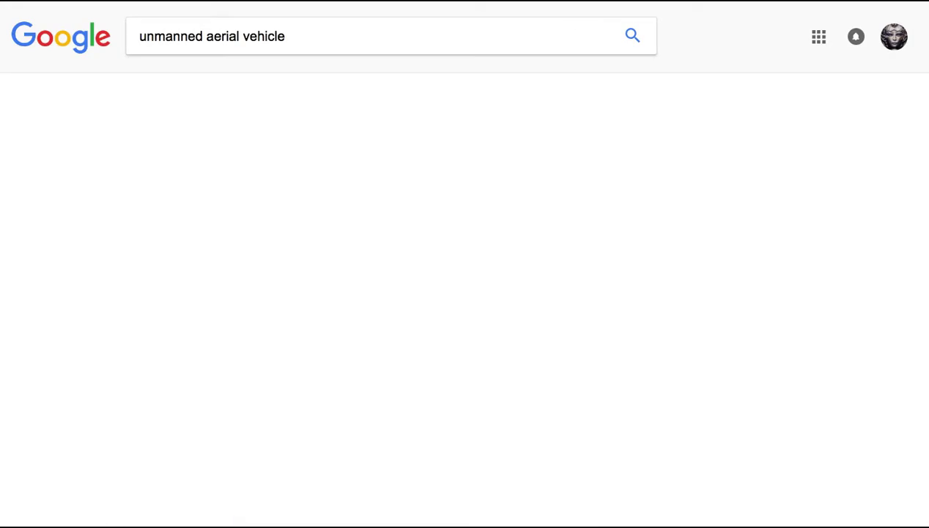
# Step: Preview the theblackvault.com drone photo, and look through the remaining unmanned aerial vehicle images
pyautogui.scroll(-2, 269, 137)
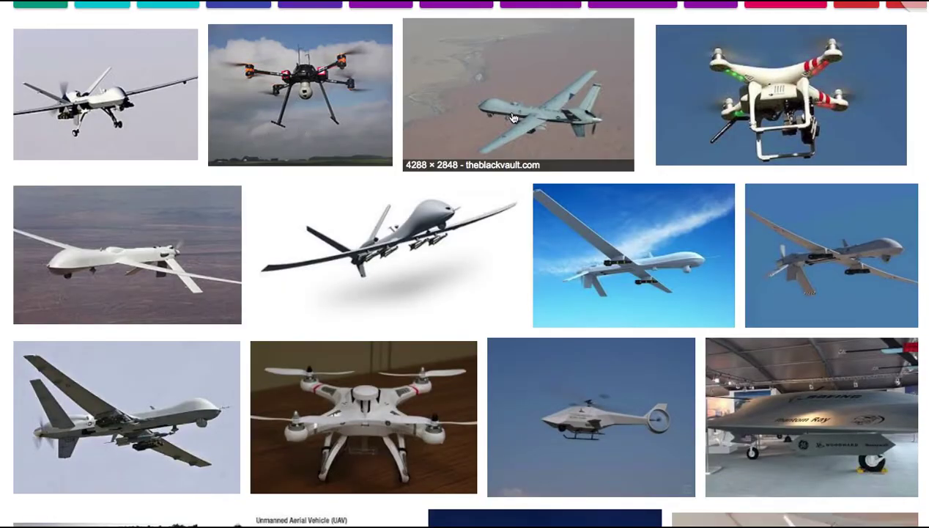
pyautogui.click(507, 116)
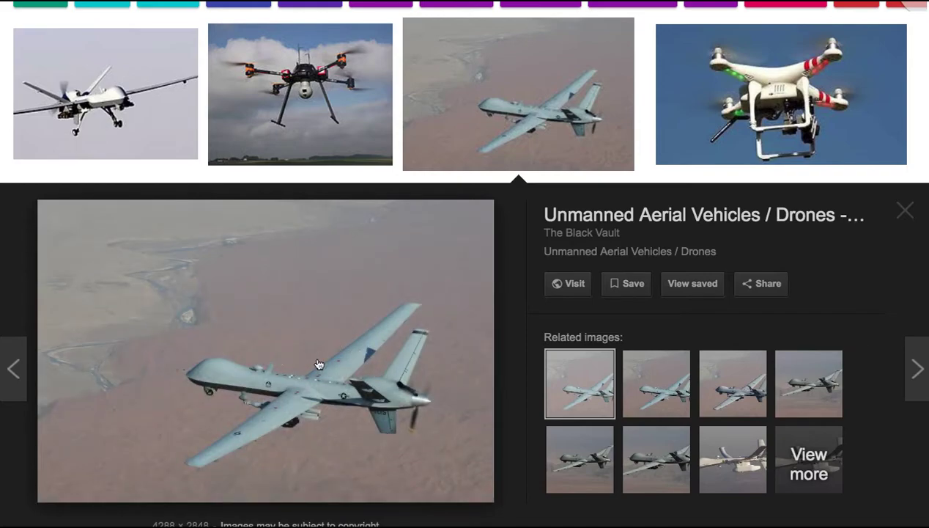
pyautogui.scroll(-9, 331, 338)
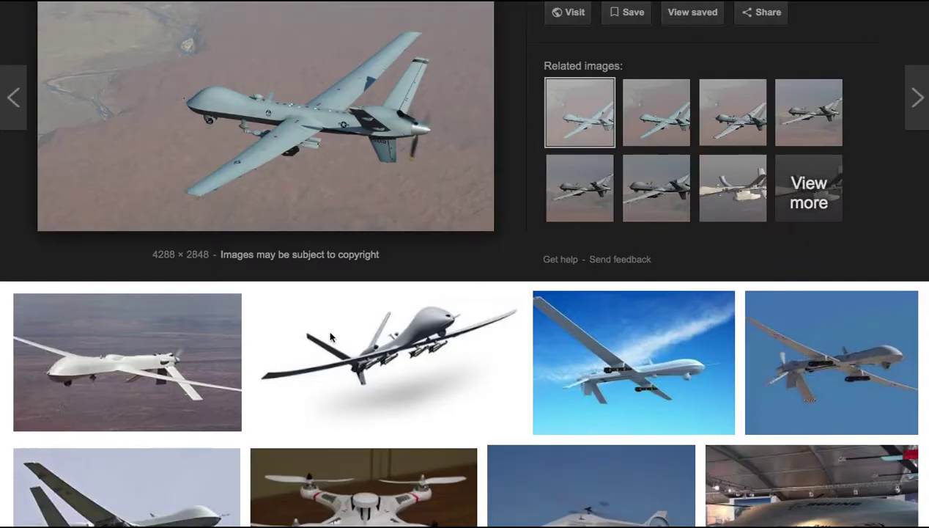
pyautogui.scroll(-2, 331, 338)
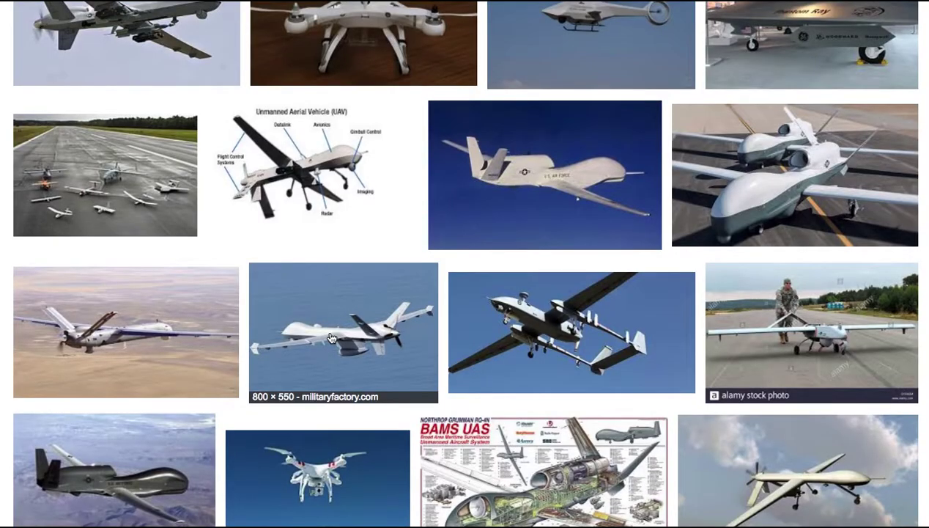
pyautogui.scroll(-5, 331, 338)
pyautogui.scroll(-2, 331, 338)
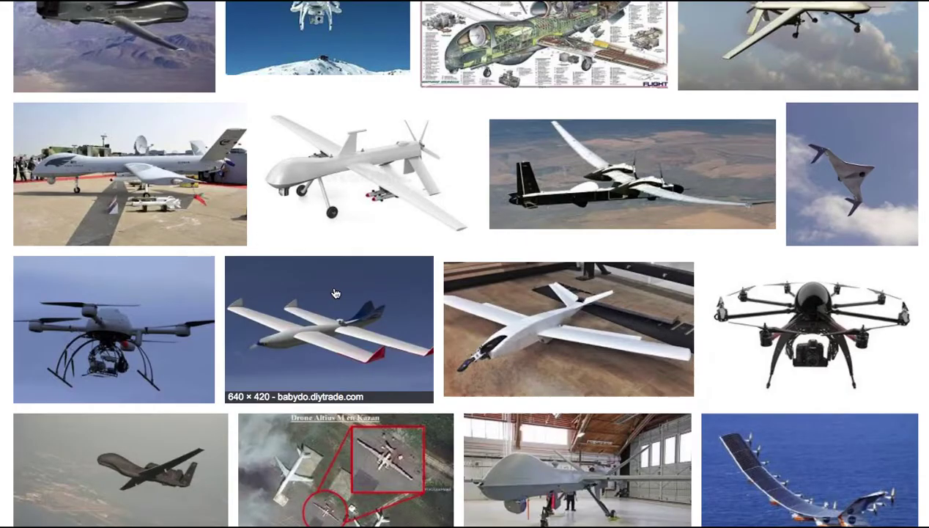
pyautogui.click(505, 337)
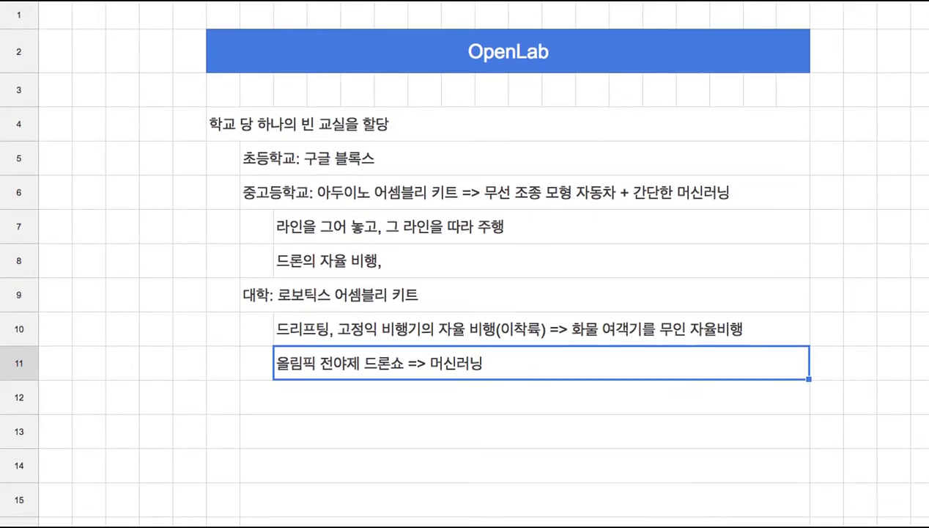
# Step: In the OpenLab spreadsheet, enter "대학원: 은행, 특허청, 시청...추상적 사회적 인프라" in row 12, indented like the other school levels
pyautogui.click(264, 405)
pyautogui.write('eo')
pyautogui.press('BackSpace')
pyautogui.press('BackSpace')
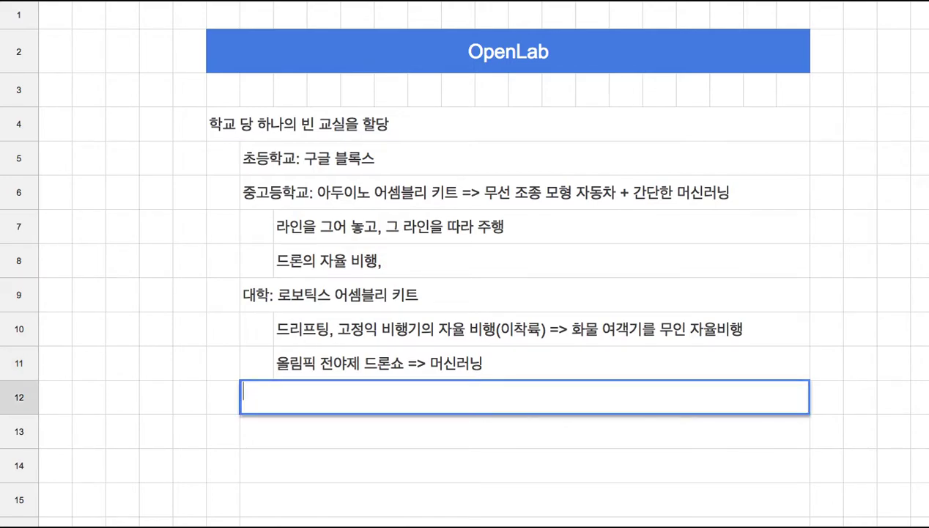
pyautogui.write('대학원: ')
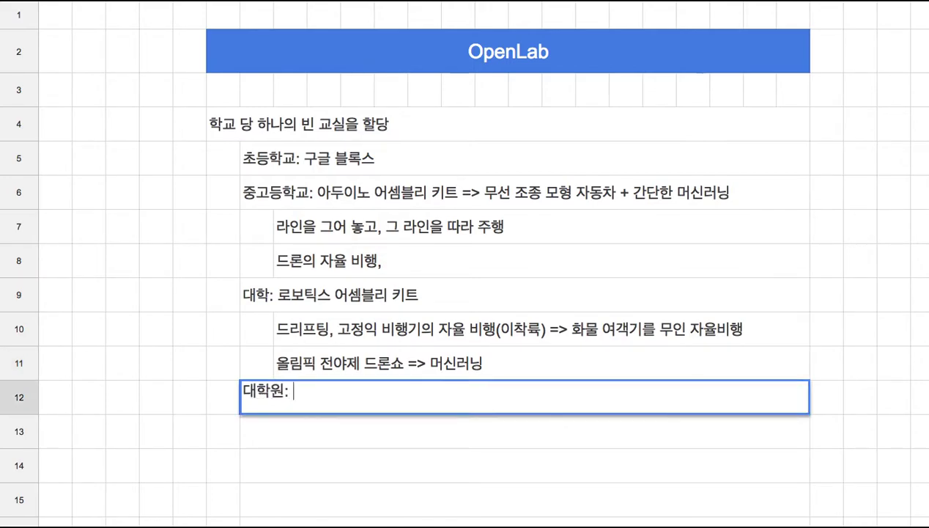
pyautogui.write('은해ㅇ, 특')
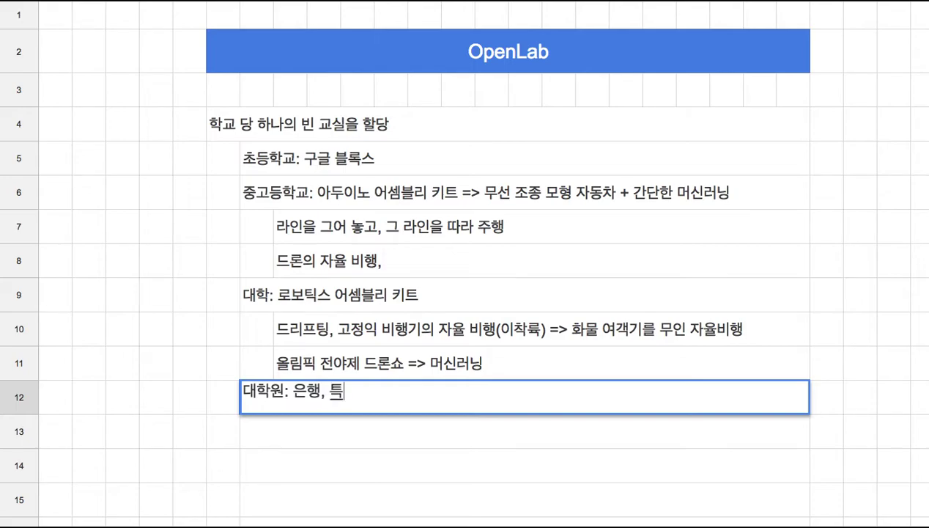
pyautogui.write('허청, 시청...추')
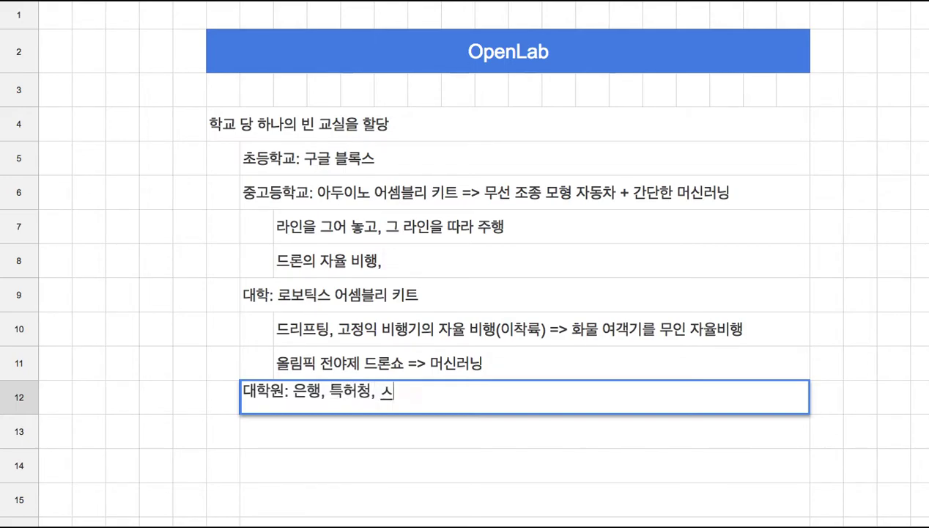
pyautogui.write('상적')
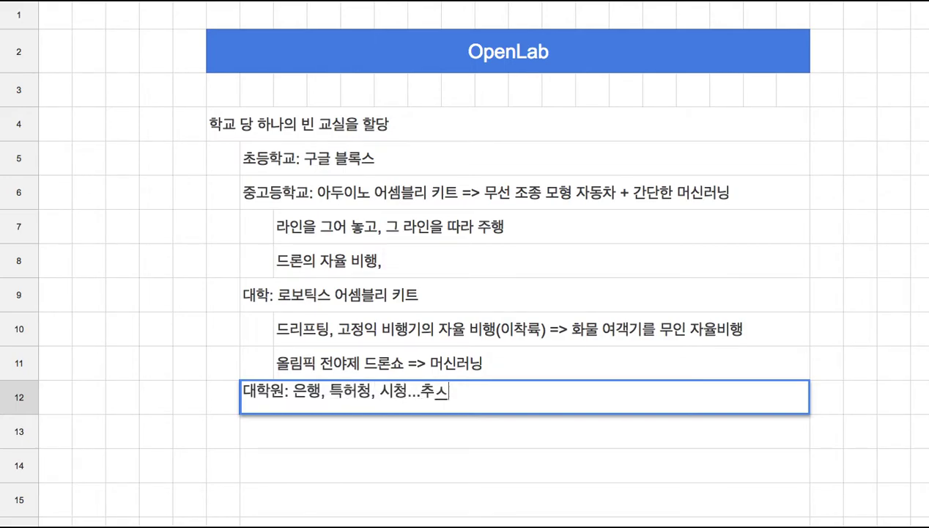
pyautogui.write(' 사회적 이플')
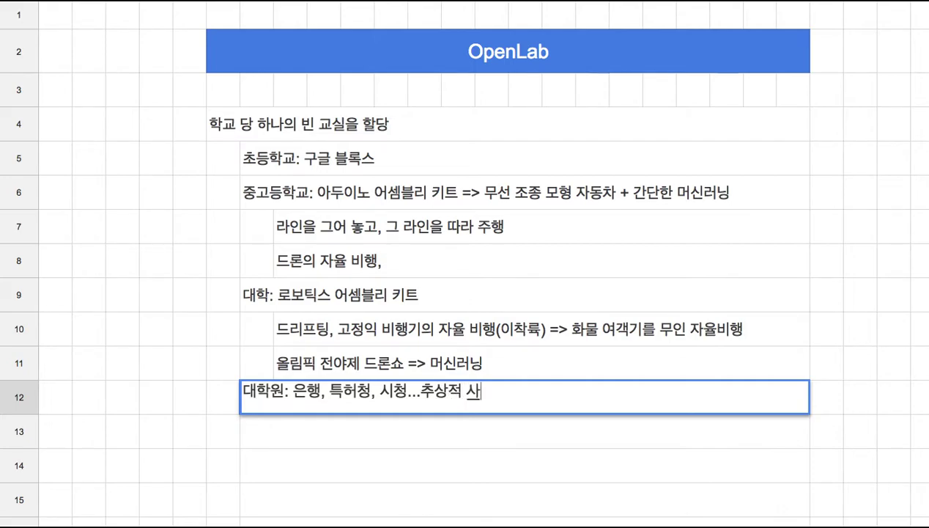
pyautogui.press('BackSpace')
pyautogui.press('BackSpace')
pyautogui.press('BackSpace')
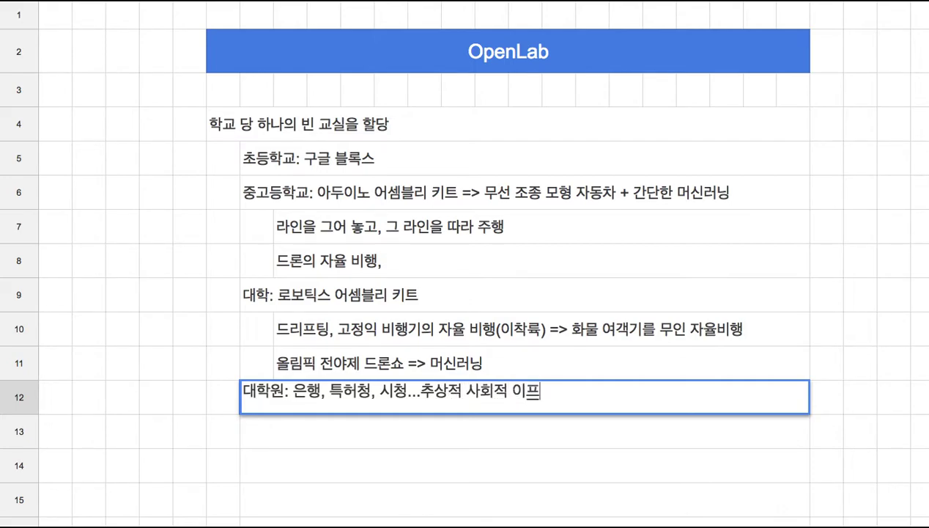
pyautogui.write('인프라')
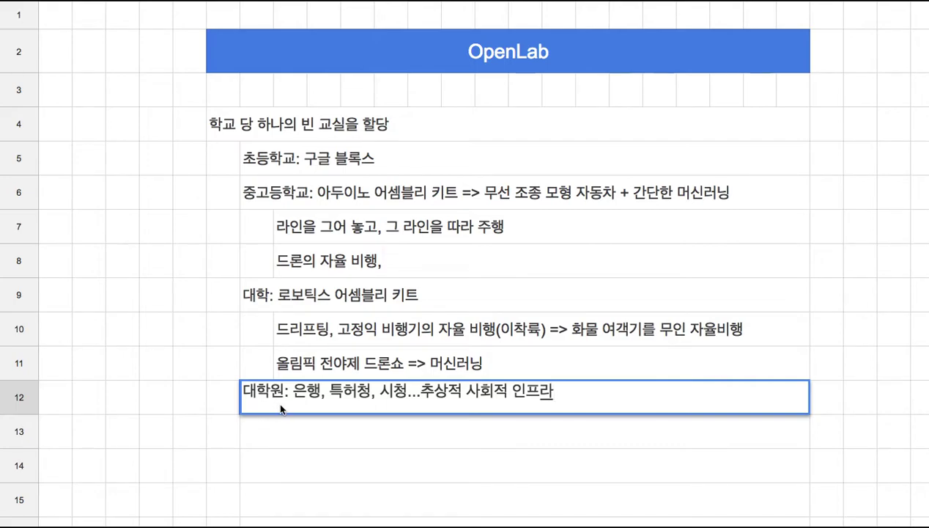
pyautogui.click(294, 424)
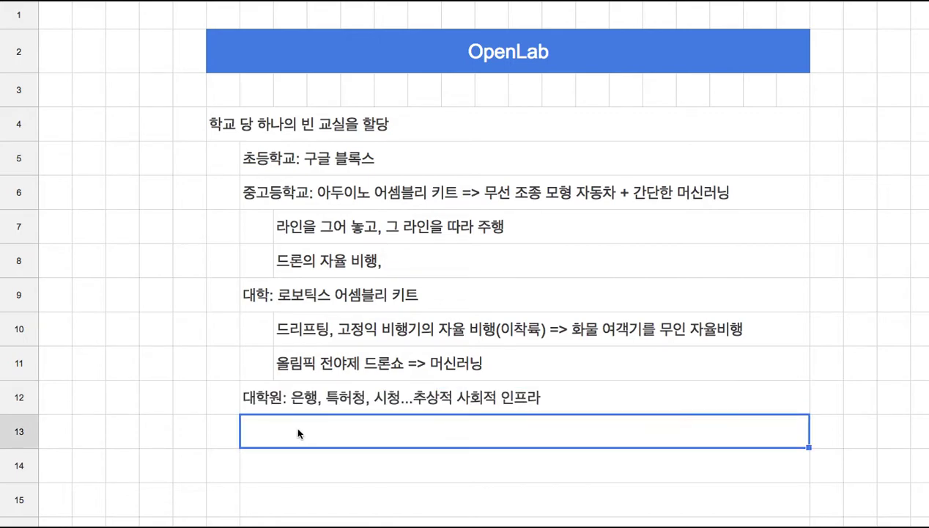
pyautogui.click(277, 161)
pyautogui.click(292, 192)
pyautogui.click(317, 296)
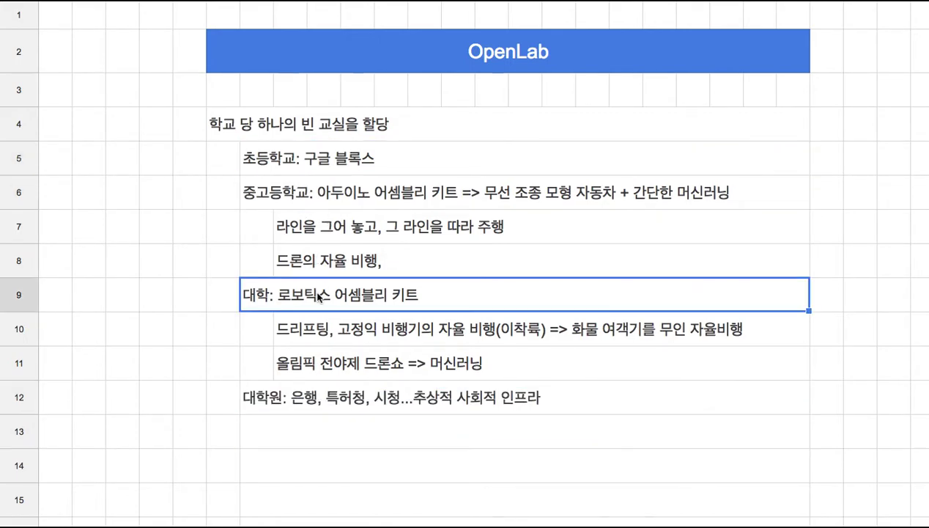
pyautogui.click(346, 411)
pyautogui.click(320, 307)
# Step: Append the budget "=> 1,000만원" to the elementary school (초등학교) entry in row 5
pyautogui.doubleClick(374, 162)
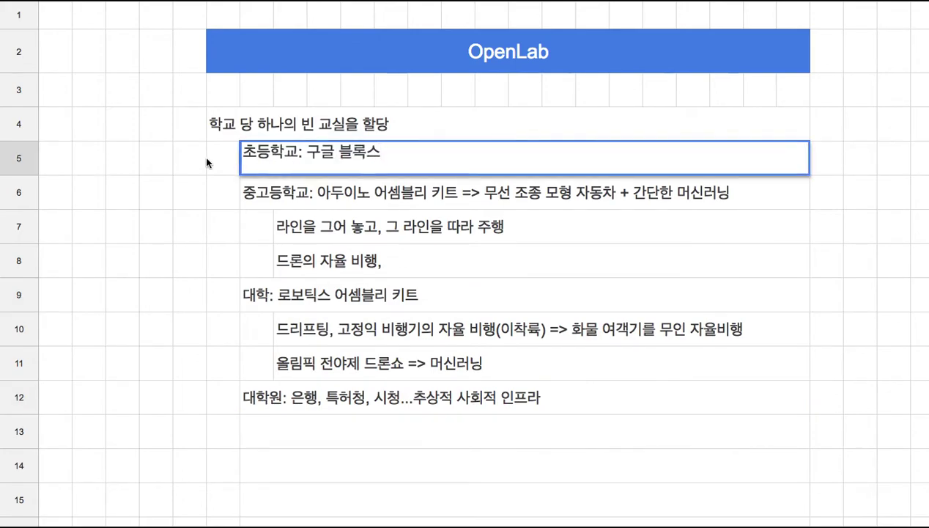
pyautogui.write('=> 1,0')
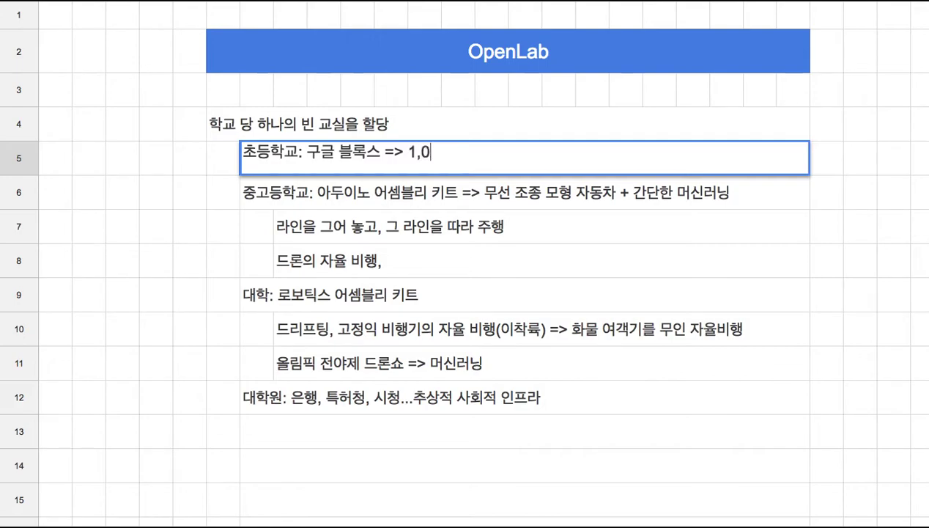
pyautogui.write('00만우원')
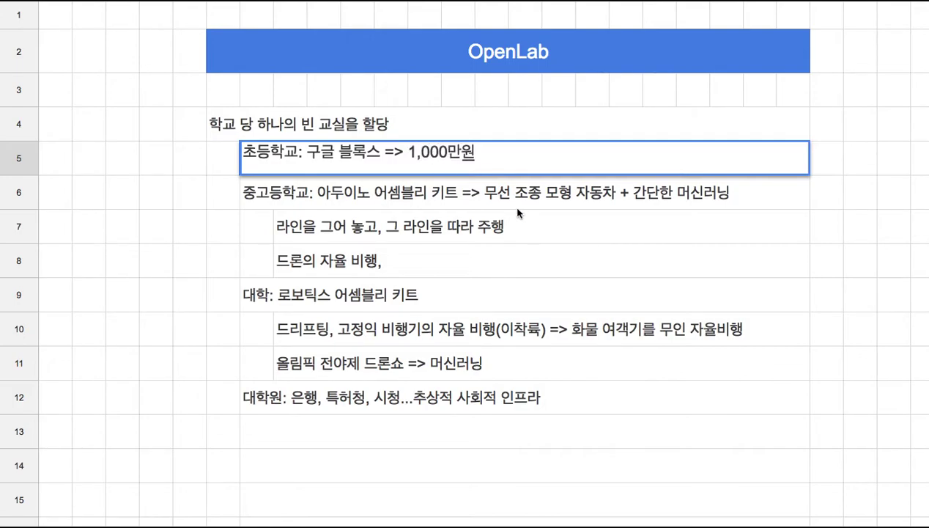
# Step: Append the budget "=> 2,000만원" to the autonomous drone flight entry in row 8
pyautogui.moveTo(305, 197); pyautogui.dragTo(373, 262)
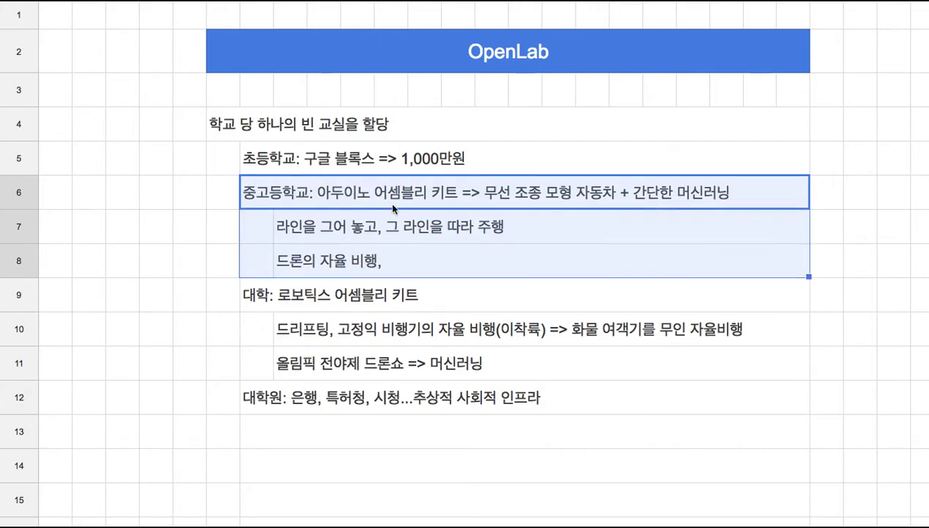
pyautogui.doubleClick(492, 274)
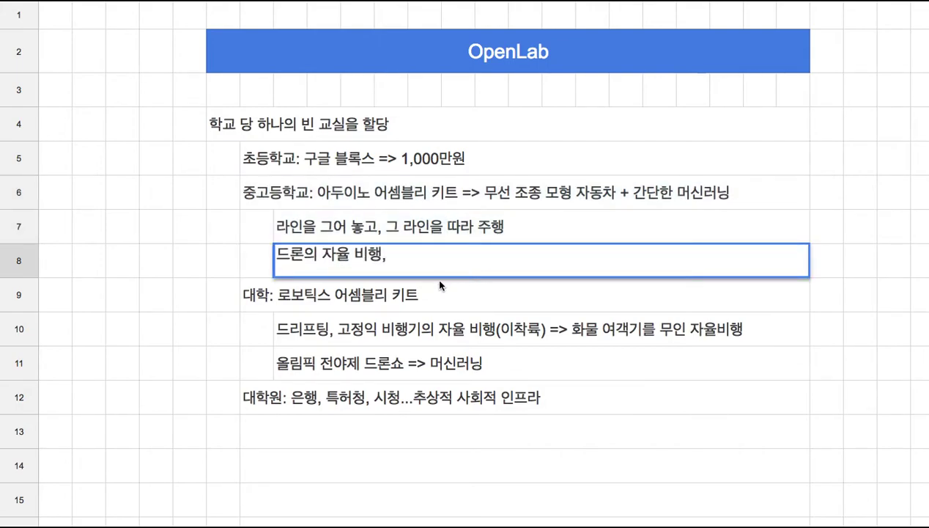
pyautogui.write('=> 2,00')
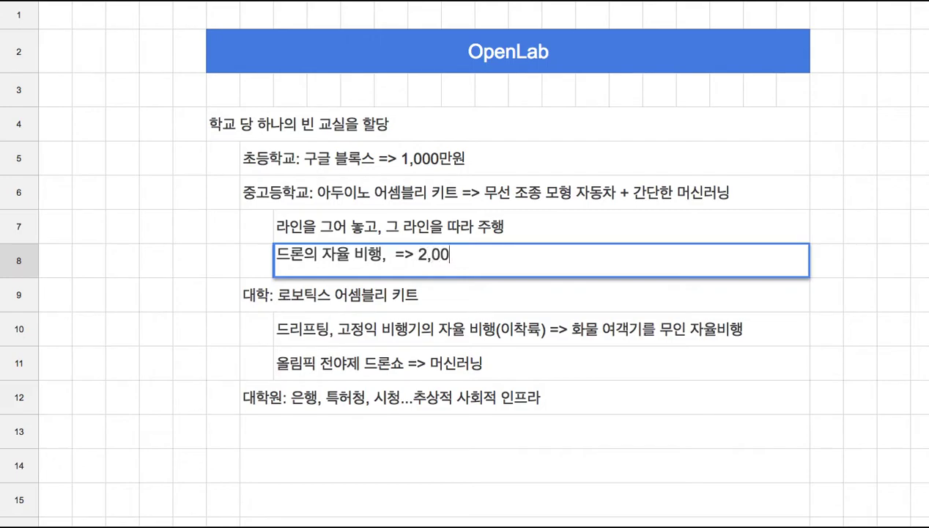
pyautogui.write('0만원')
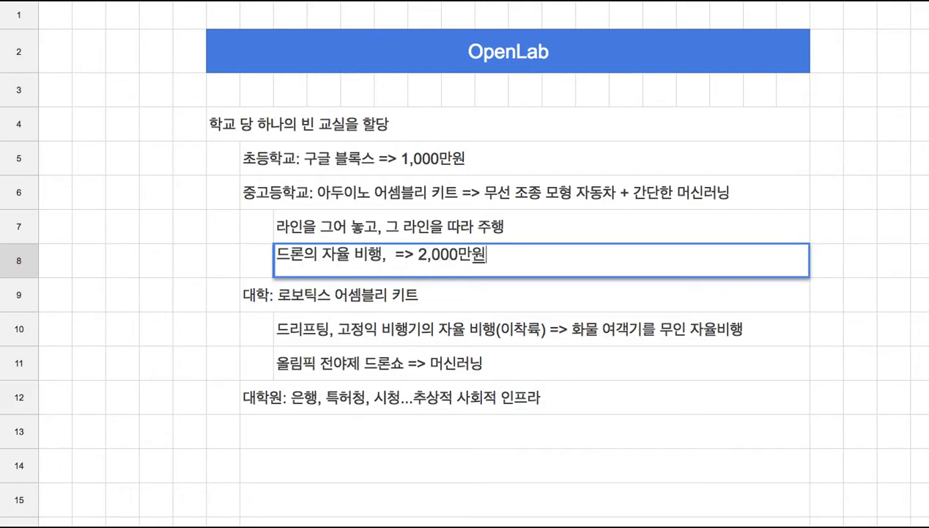
# Step: Append the budget "=> 1억 내외" to the Olympic drone show entry in row 11
pyautogui.click(364, 327)
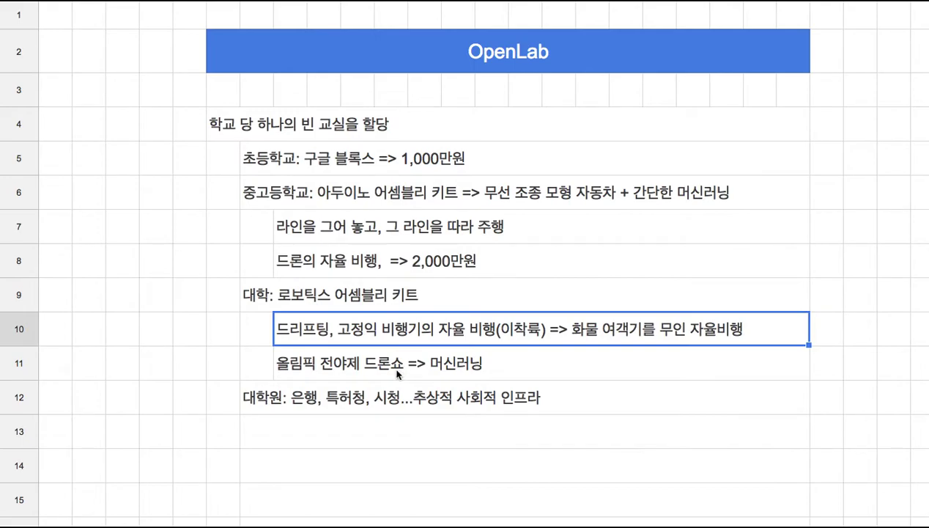
pyautogui.doubleClick(518, 363)
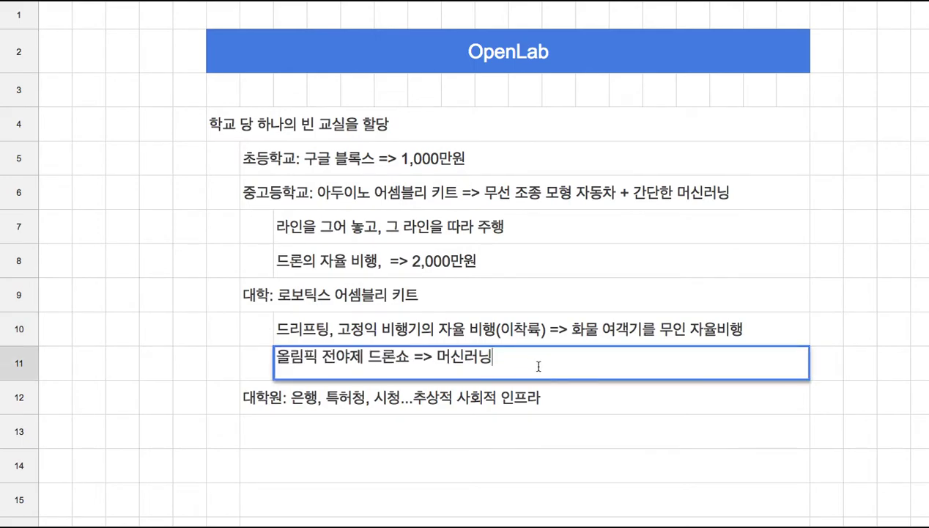
pyautogui.write('=> 1ㅇ억 내외')
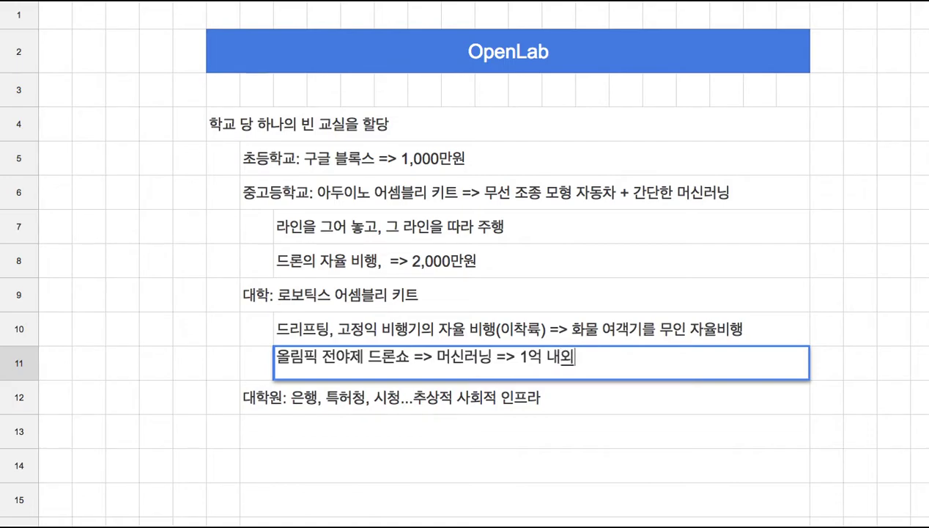
pyautogui.press('Return')
# Step: Append "=> 0" to the graduate school (대학원) entry in row 12
pyautogui.press('Return')
pyautogui.write('=')
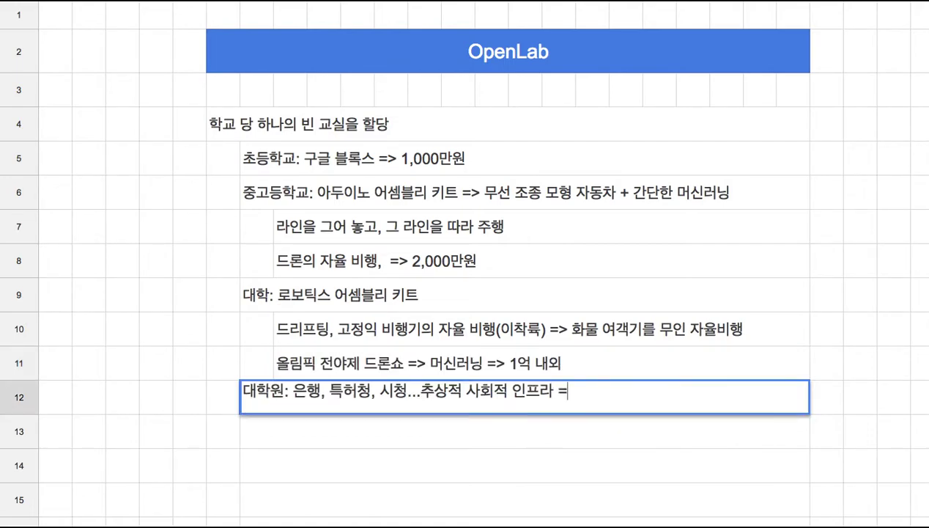
pyautogui.write('> 0')
pyautogui.click(597, 439)
pyautogui.click(587, 409)
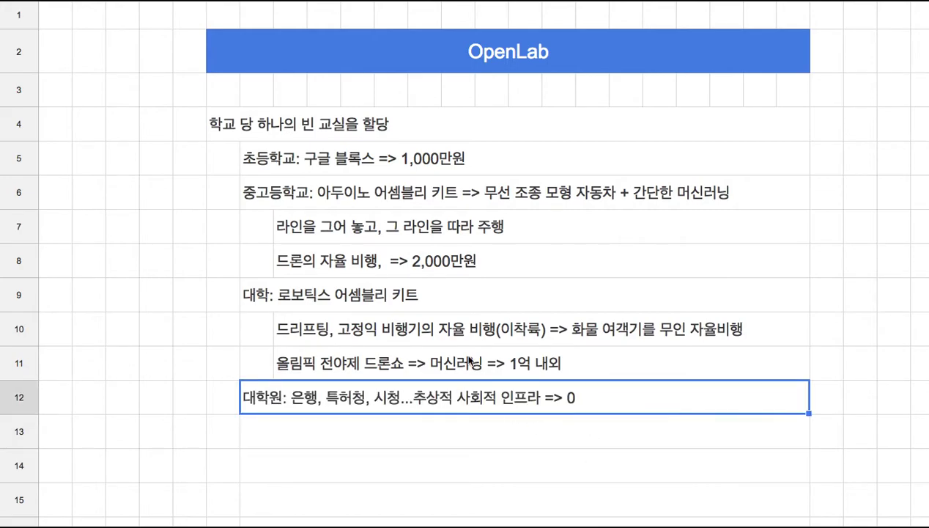
pyautogui.moveTo(475, 161); pyautogui.dragTo(564, 425)
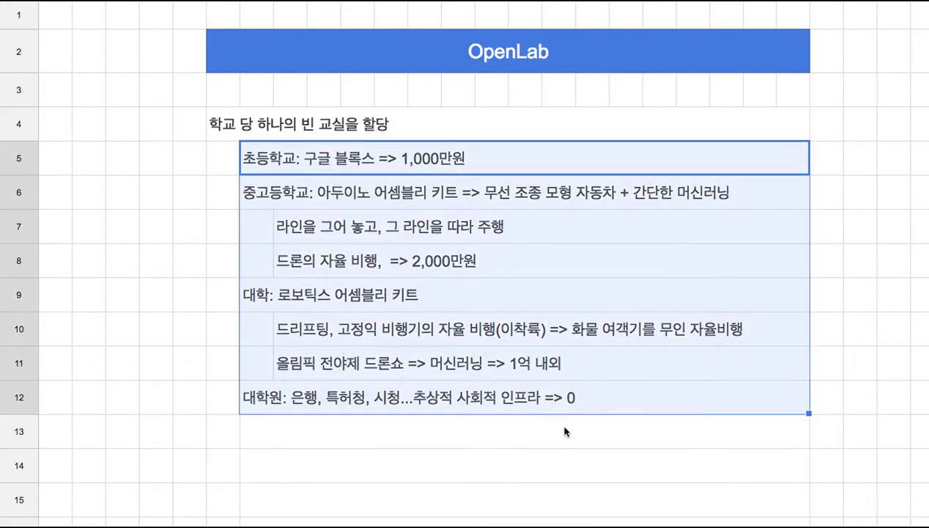
pyautogui.click(564, 431)
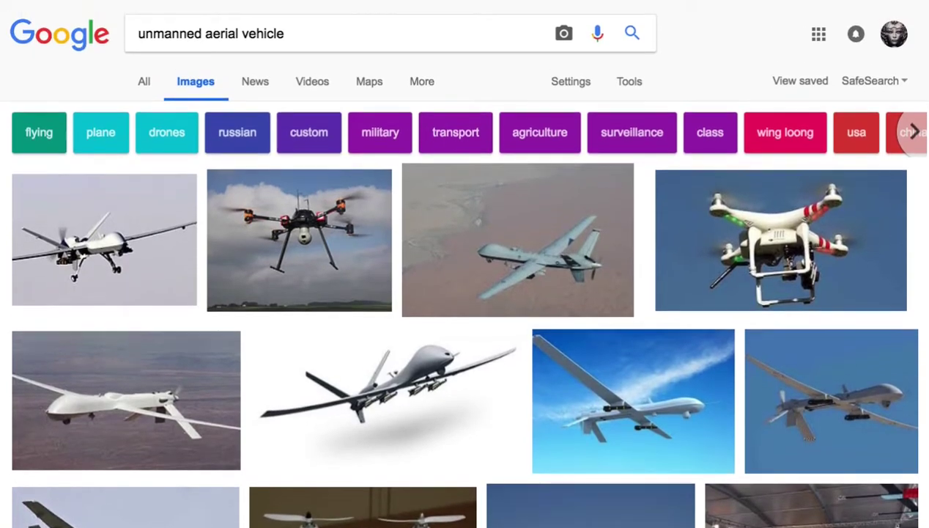
# Step: Search Google Images for "대형 TV", preview the first curved TV picture and look through the other large-TV images
pyautogui.tripleClick(278, 38)
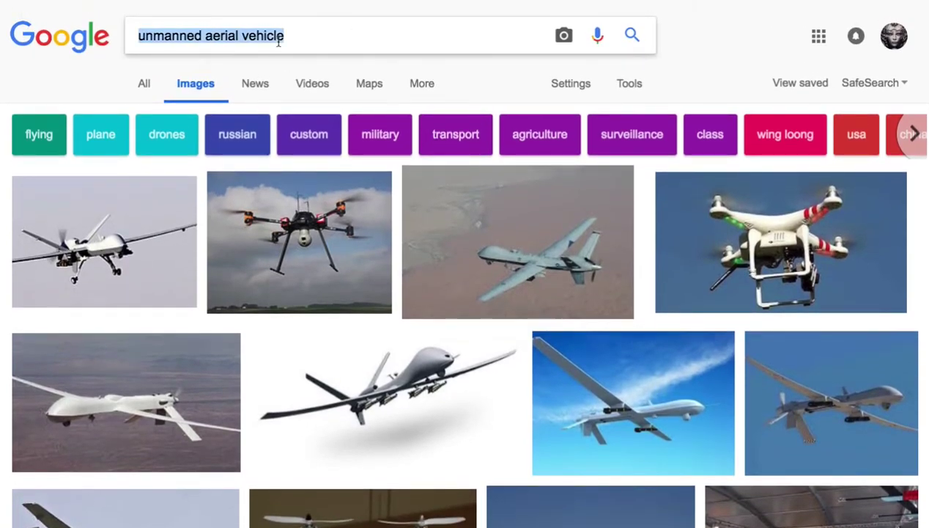
pyautogui.write('대형')
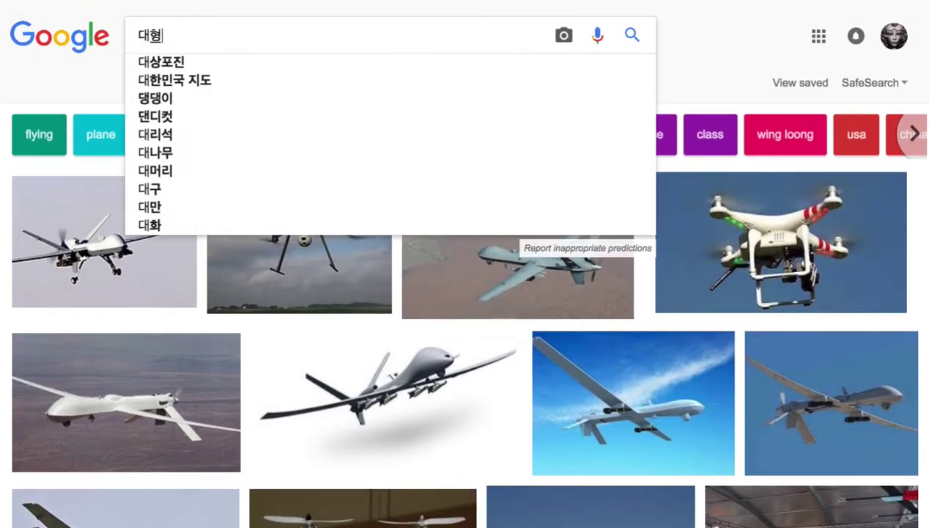
pyautogui.write(' TV')
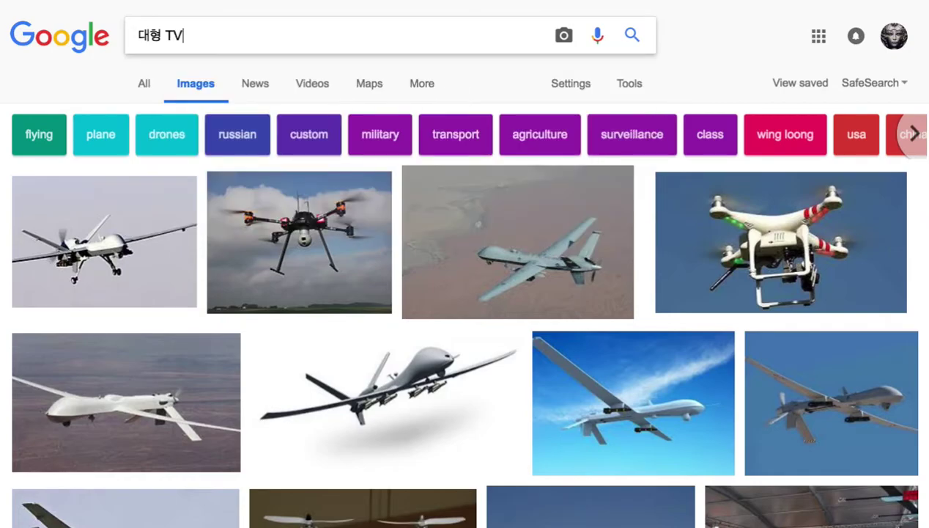
pyautogui.press('Return')
pyautogui.click(176, 245)
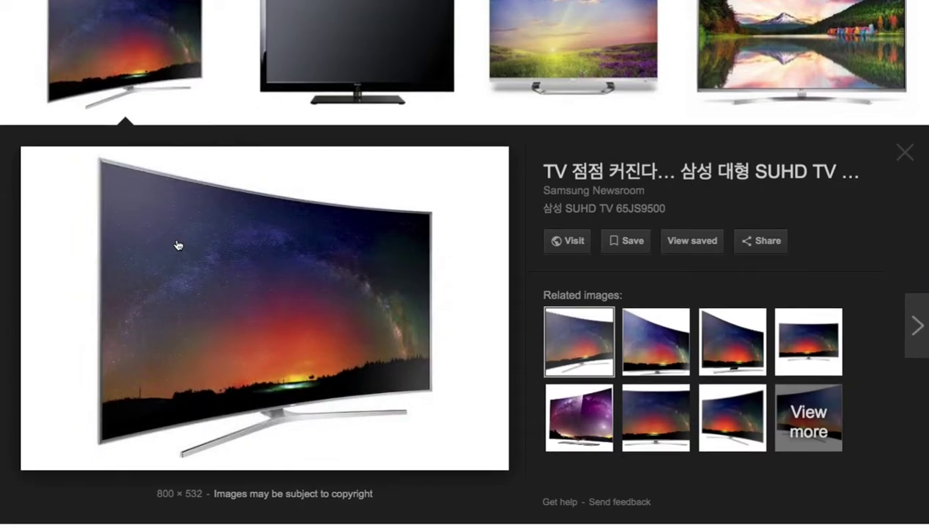
pyautogui.scroll(-3, 178, 244)
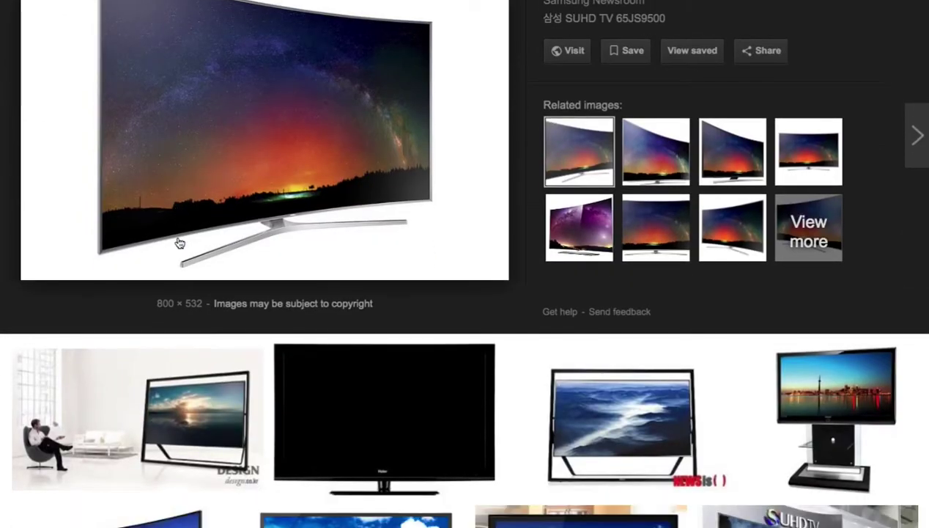
pyautogui.scroll(-4, 180, 242)
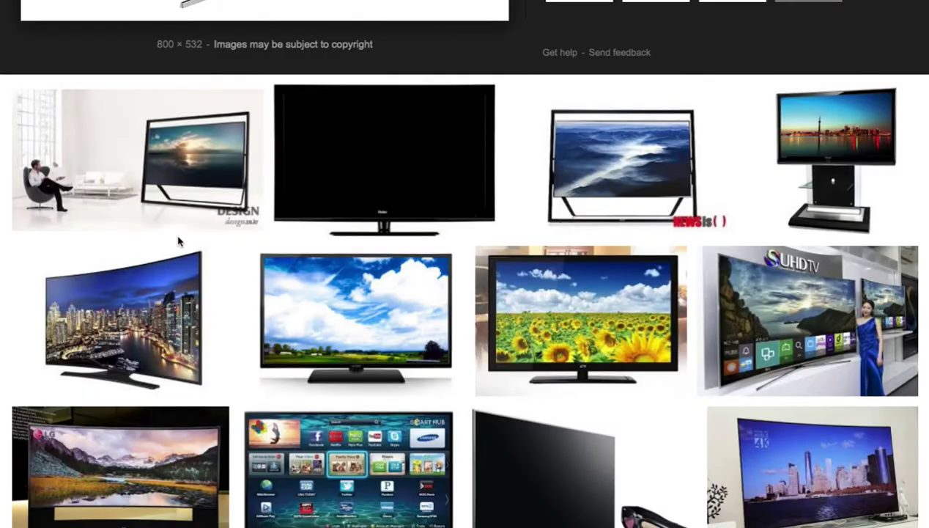
pyautogui.scroll(-3, 178, 241)
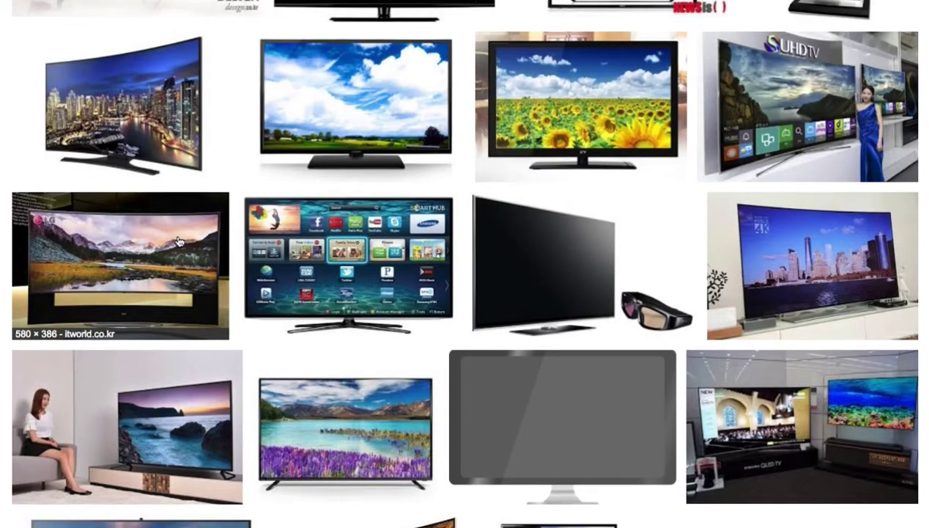
pyautogui.scroll(-3, 271, 231)
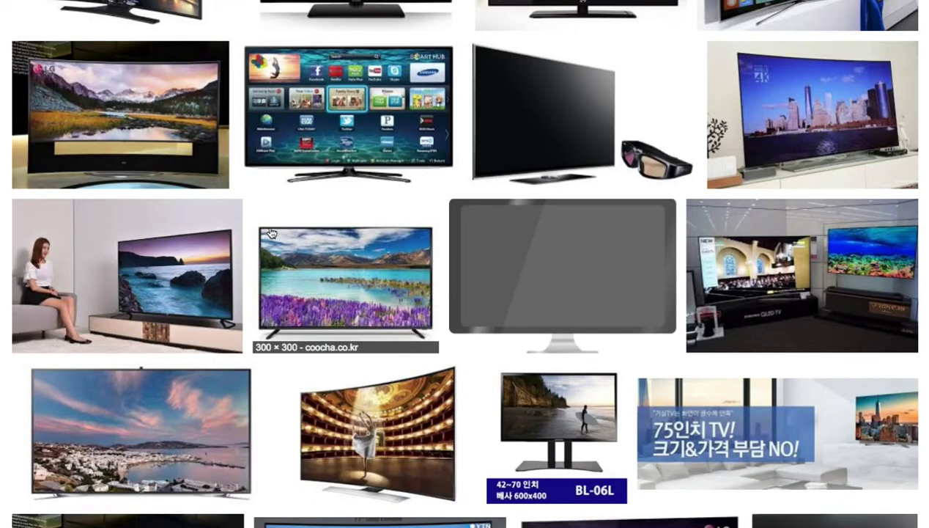
pyautogui.scroll(-4, 269, 233)
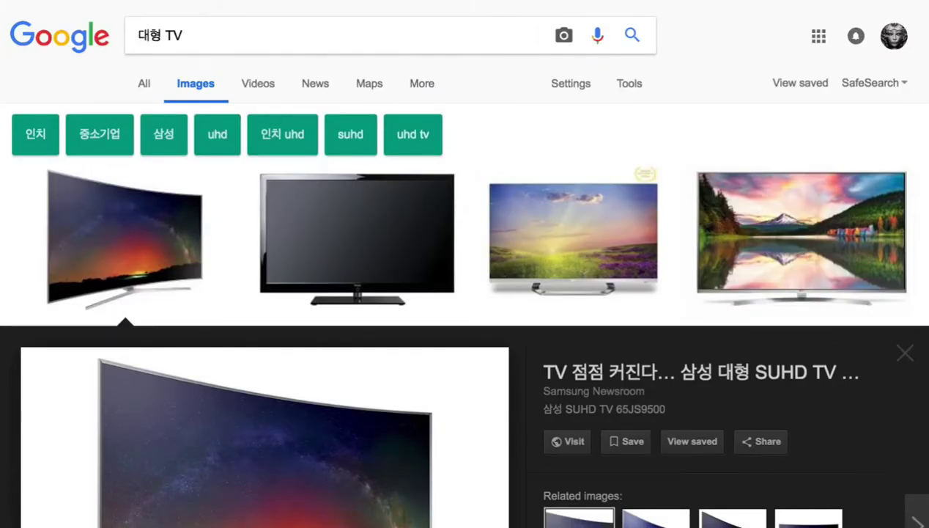
pyautogui.scroll(-1, 460, 317)
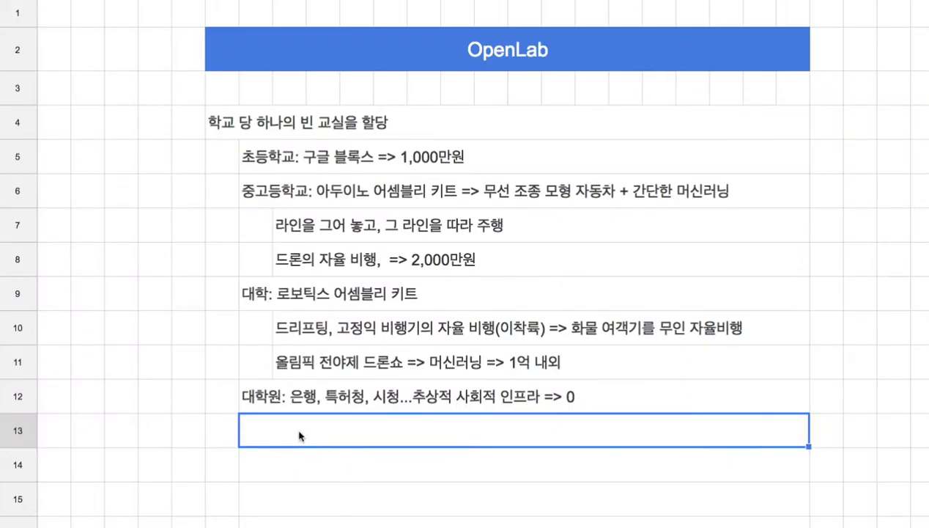
# Step: Merge the row 13 cells below the graduate school entry into one cell as wide as the OpenLab title
pyautogui.moveTo(222, 436); pyautogui.dragTo(272, 436)
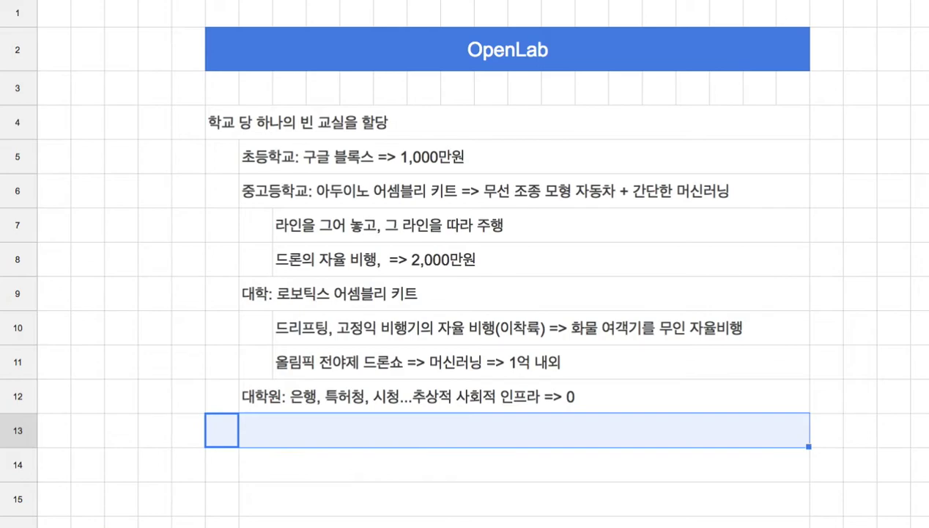
pyautogui.scroll(-3, 504, 300)
pyautogui.click(504, 300)
pyautogui.scroll(-2, 484, 279)
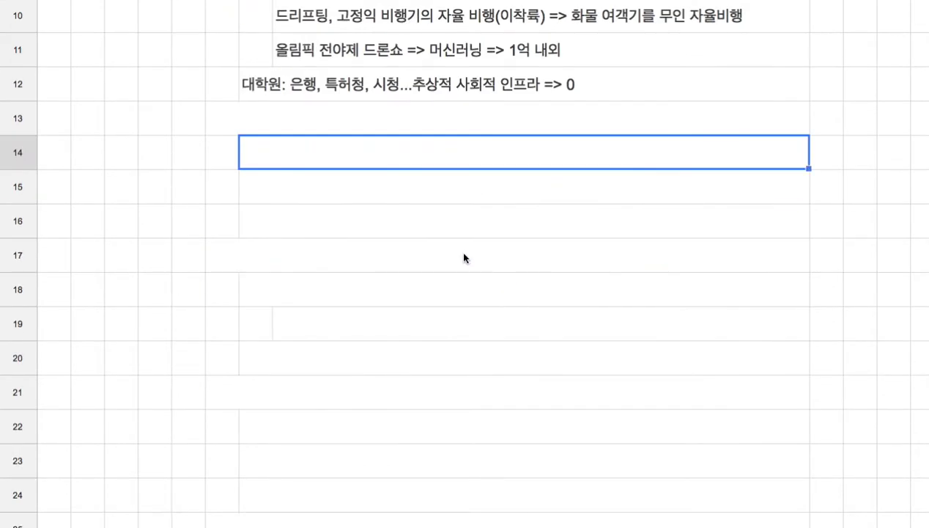
# Step: Enter "TV => 다른 학교의 다른 OpenLab" in the merged cell of row 13
pyautogui.click(261, 123)
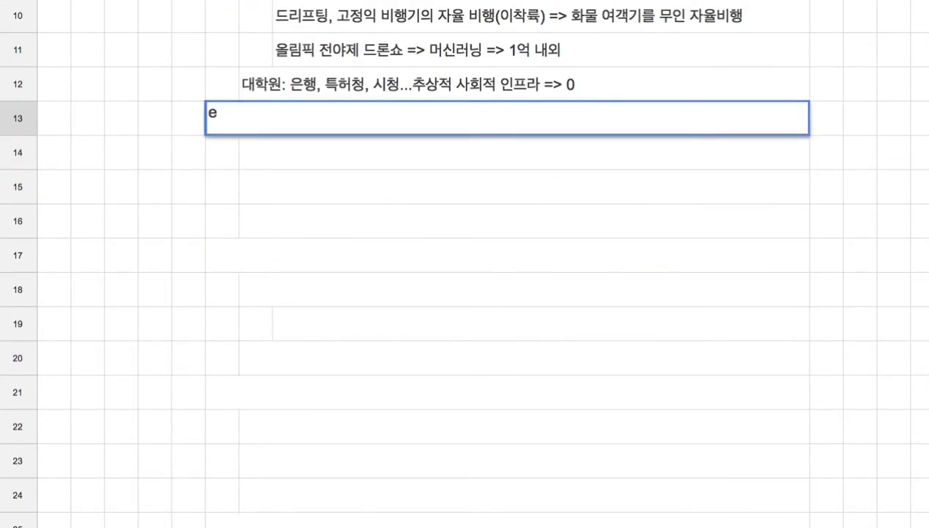
pyautogui.write('TV => ekfms')
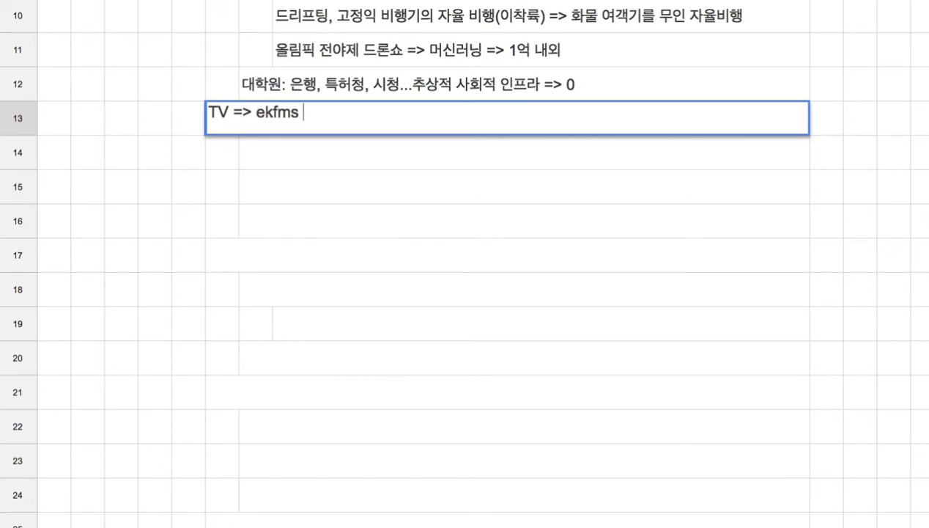
pyautogui.press('BackSpace')
pyautogui.press('BackSpace')
pyautogui.press('BackSpace')
pyautogui.press('BackSpace')
pyautogui.press('BackSpace')
pyautogui.write('다른 학교의')
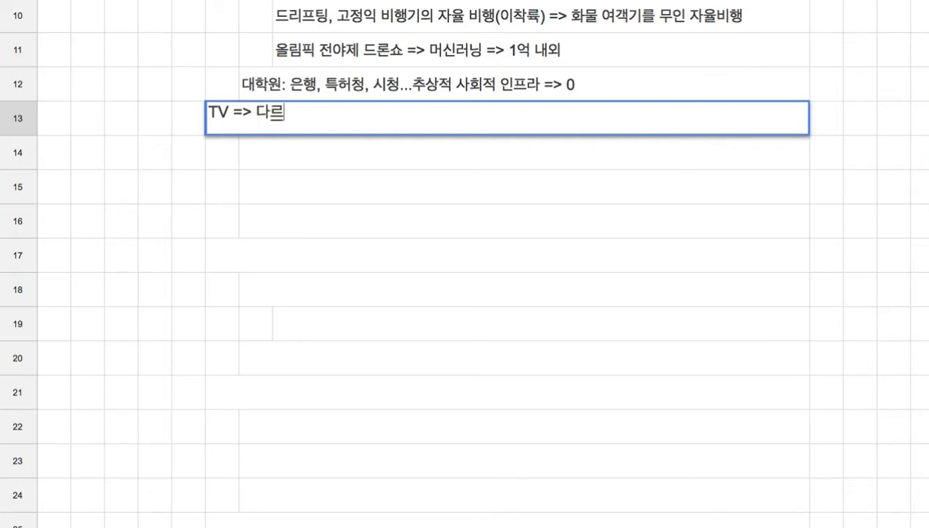
pyautogui.write(' 다른 ')
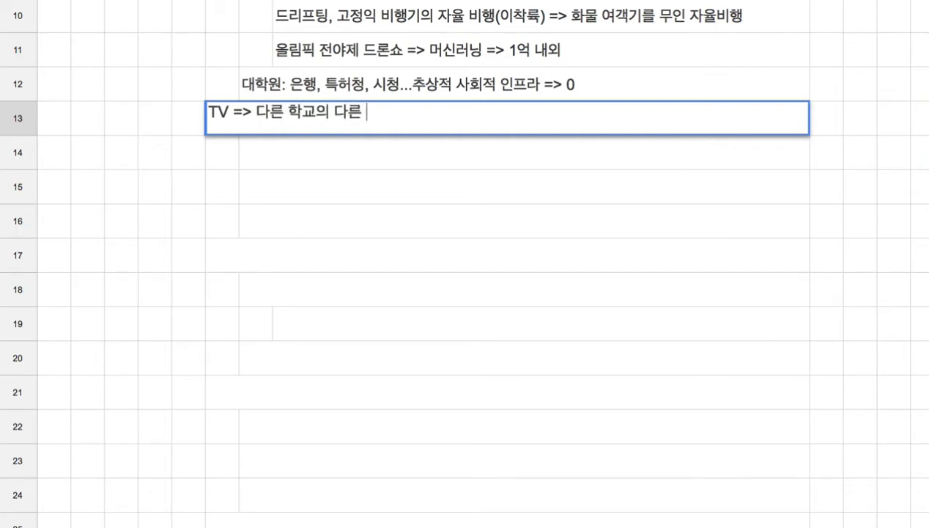
pyautogui.write('ope')
pyautogui.press('BackSpace')
pyautogui.press('BackSpace')
pyautogui.press('BackSpace')
pyautogui.write('OpenLab')
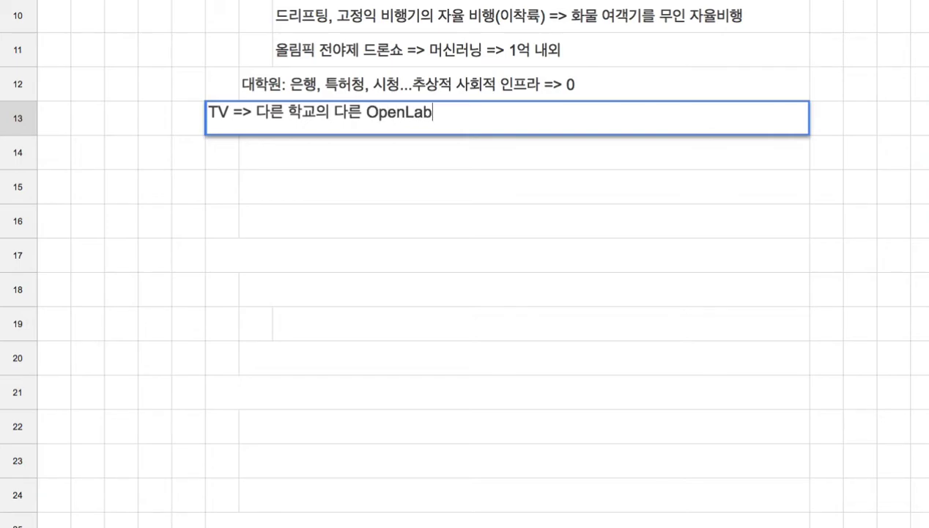